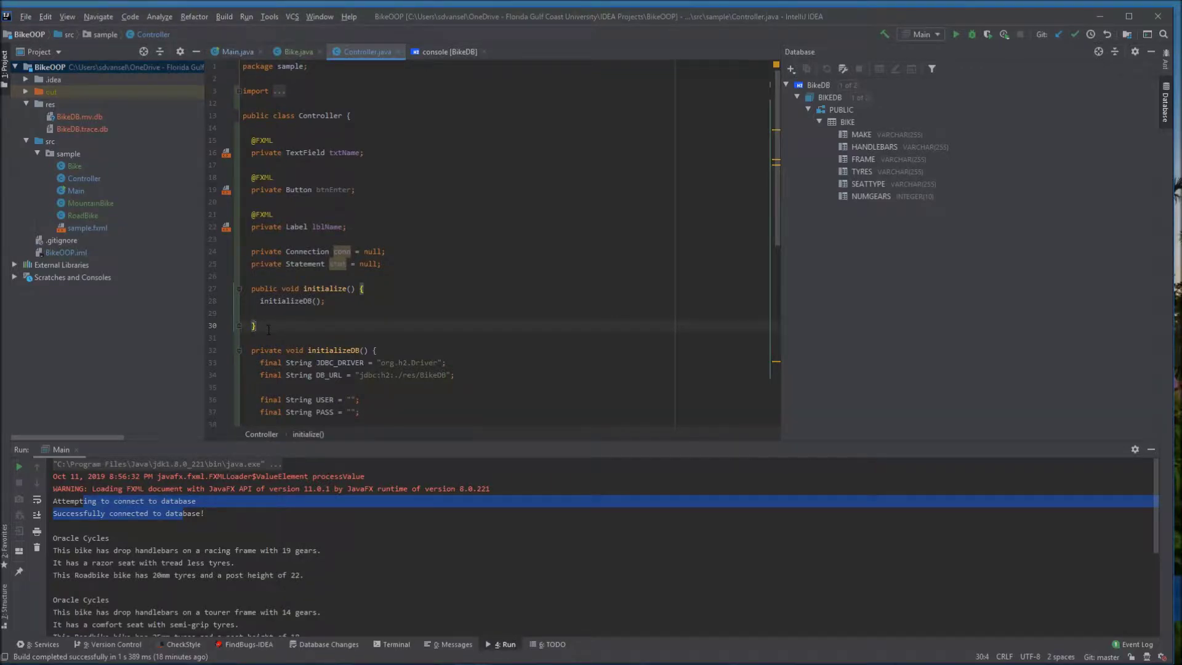
# Add a loadBikeTable(); call after initializeDB() and open a blank line before sayHello.
pyautogui.click(267, 312)
pyautogui.write('loadBikeTable')
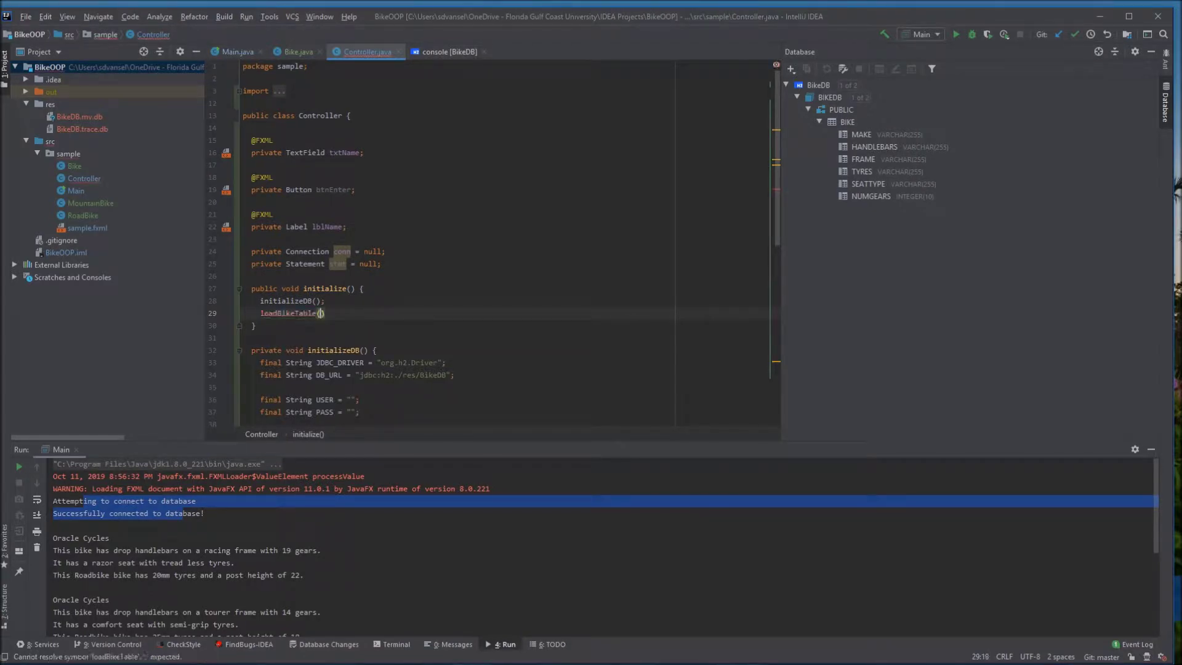
pyautogui.write('();')
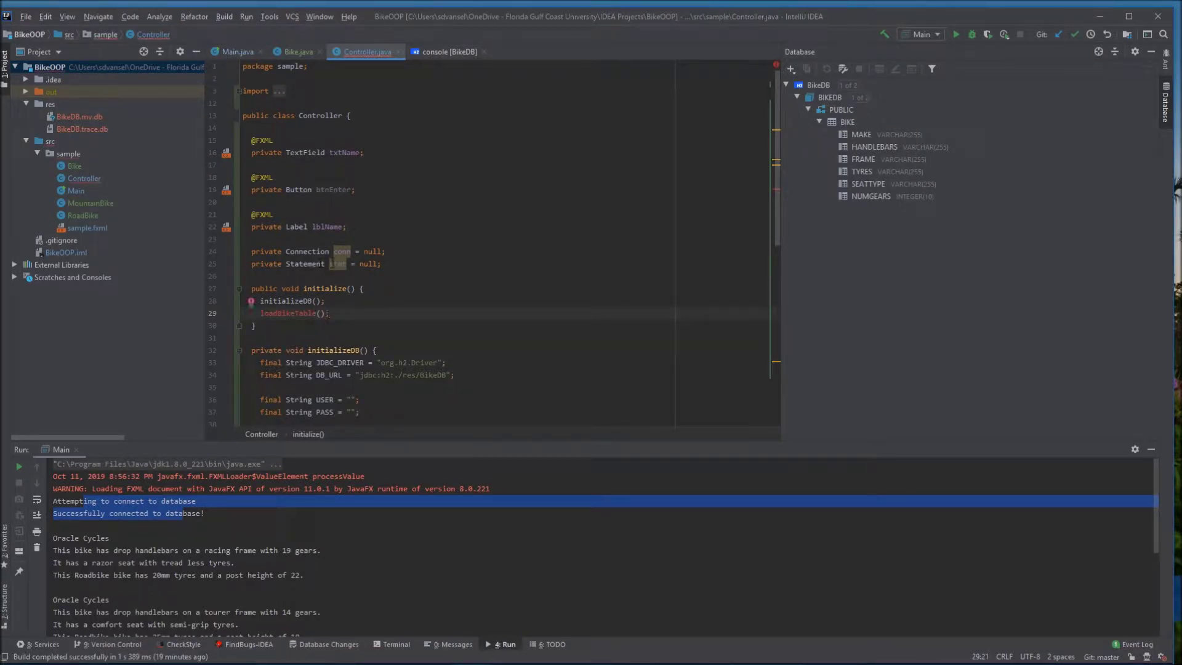
pyautogui.scroll(-10, 773, 226)
pyautogui.click(296, 335)
# Paste the loadBikeTable() method querying the Bike table, then review ResultSet and numGears lines.
pyautogui.press('Return')
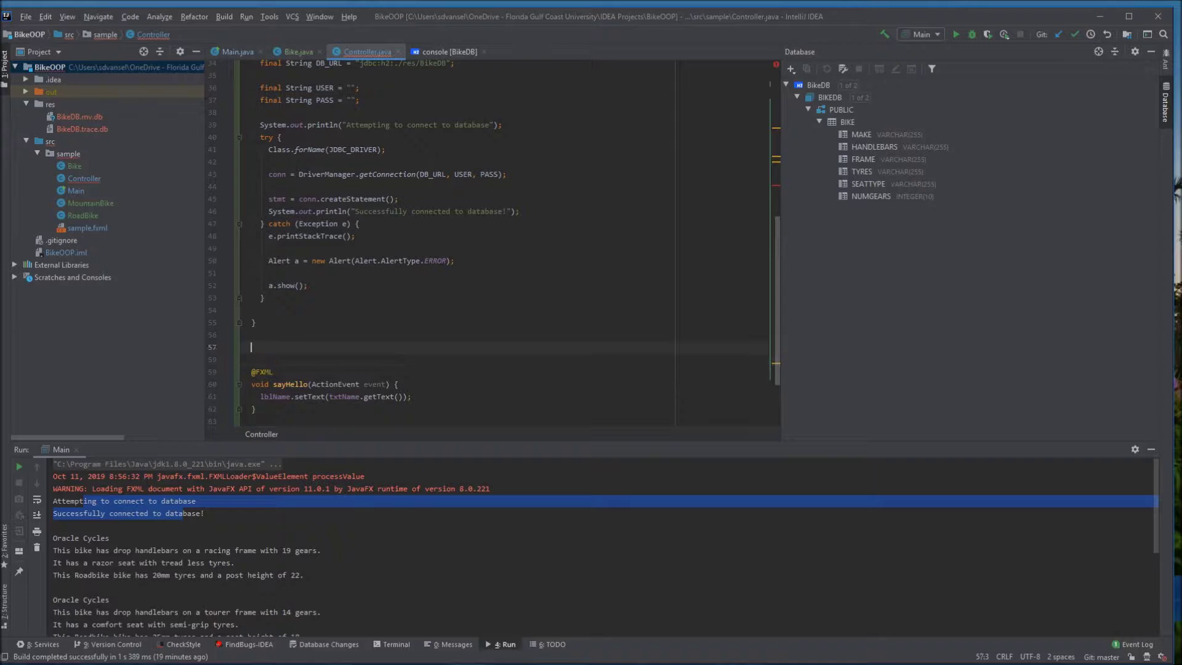
pyautogui.hotkey('ctrl', 'v')
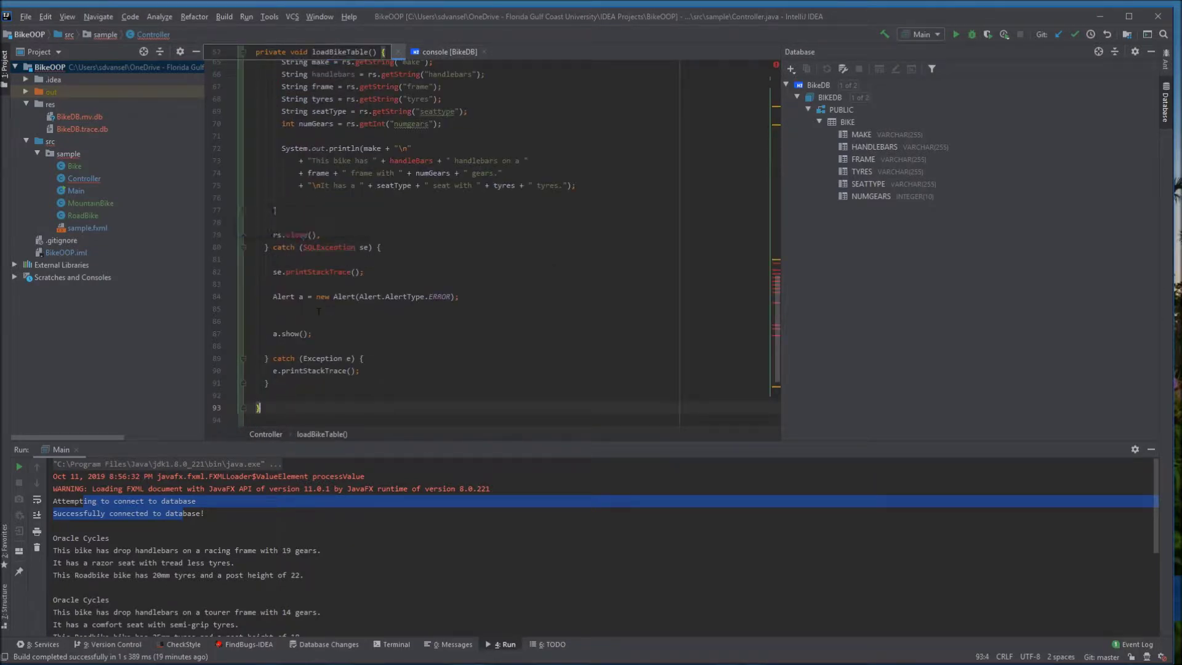
pyautogui.moveTo(775, 294); pyautogui.dragTo(780, 234)
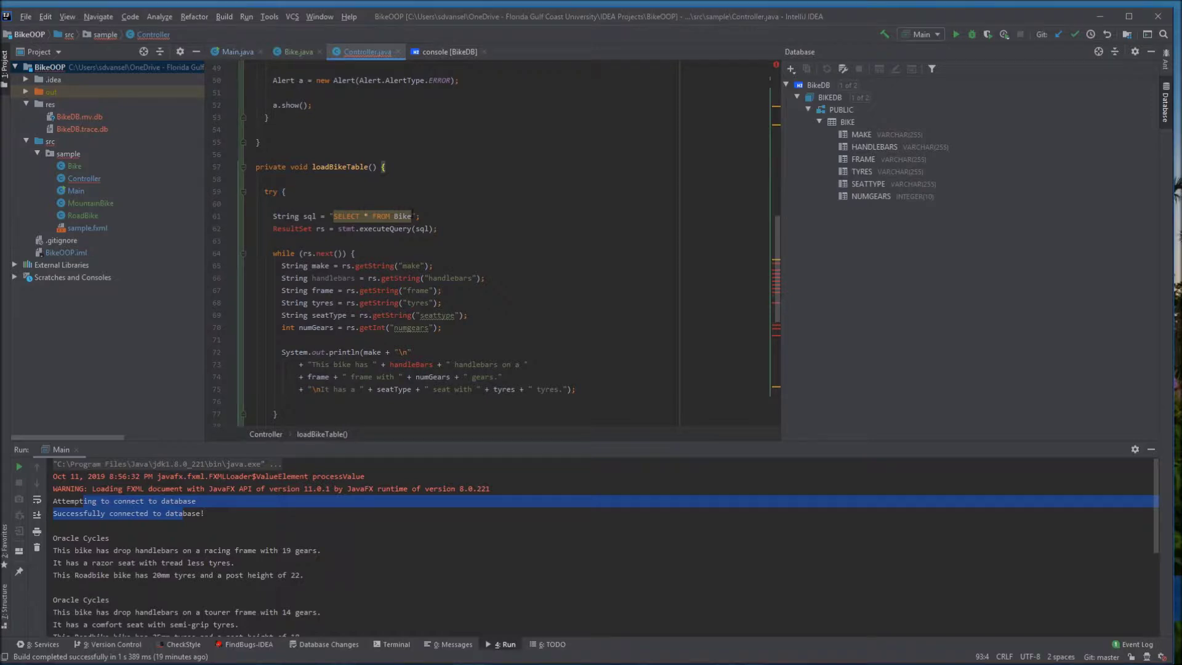
pyautogui.click(308, 228)
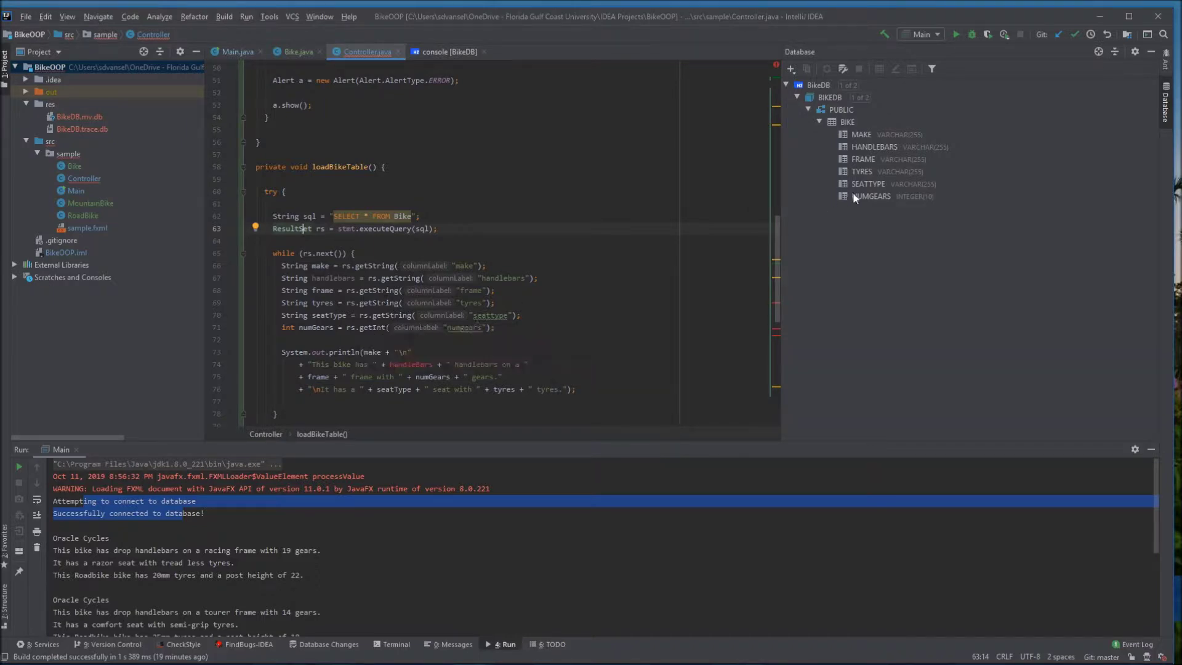
pyautogui.click(289, 327)
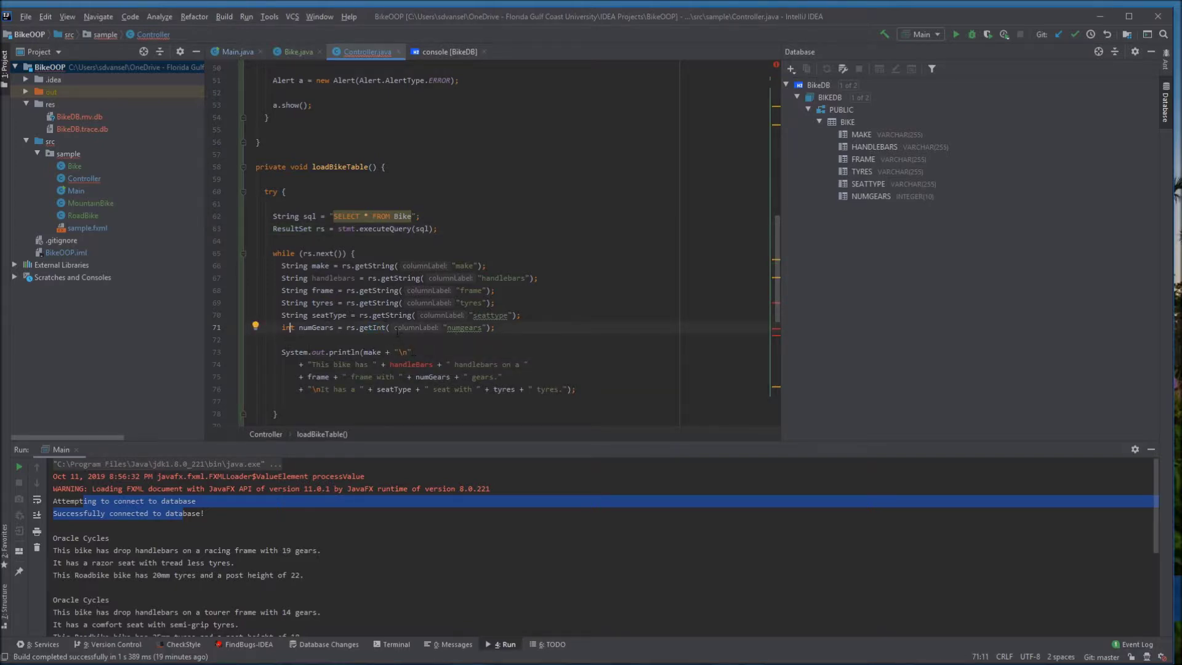
# Correct handleBars to handlebars in the bike details print statement.
pyautogui.doubleClick(338, 279)
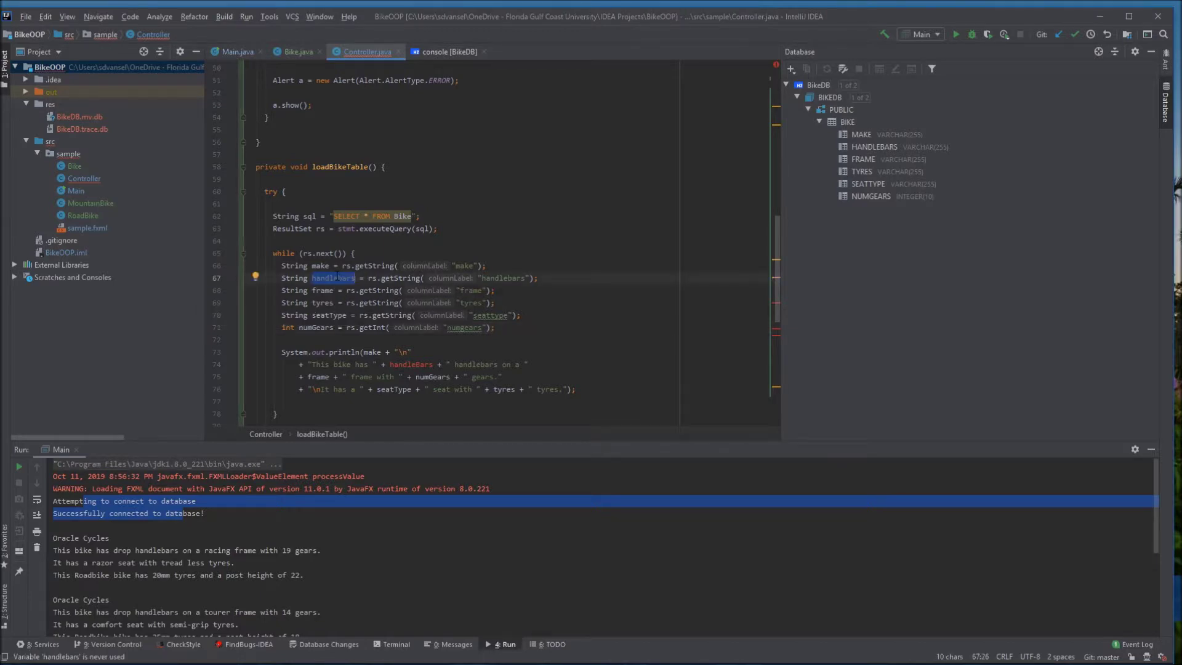
pyautogui.click(431, 364)
pyautogui.write('b')
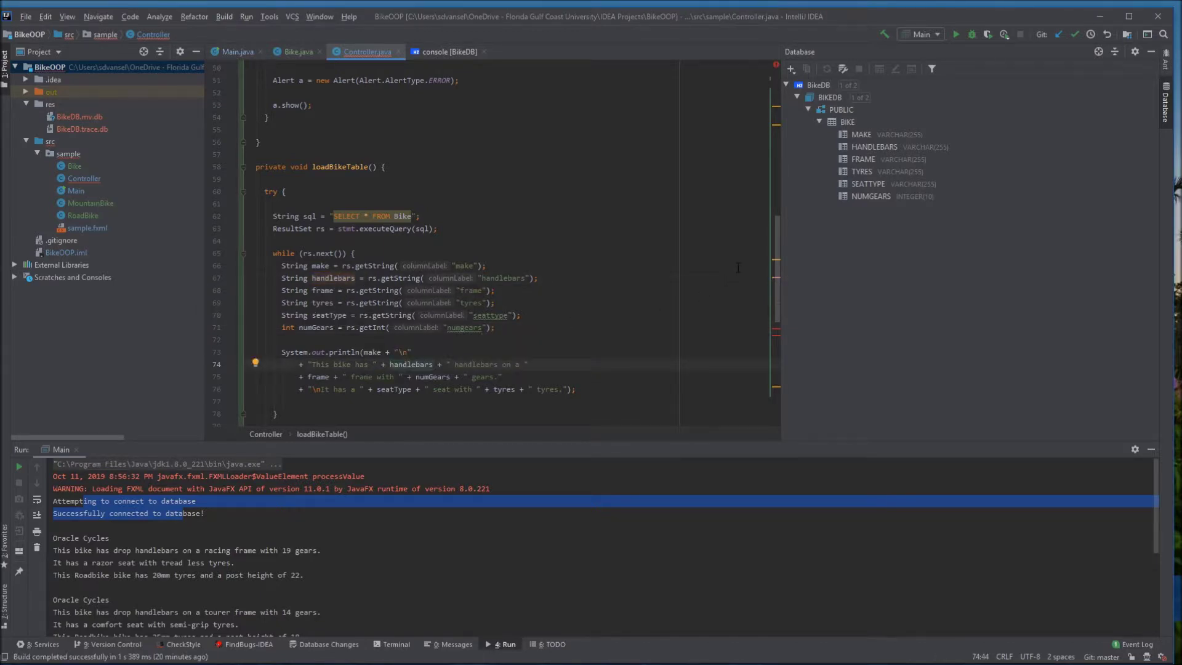
pyautogui.moveTo(775, 239)
pyautogui.mouseDown()
pyautogui.moveTo(773, 272)
pyautogui.moveTo(731, 275)
pyautogui.mouseUp()
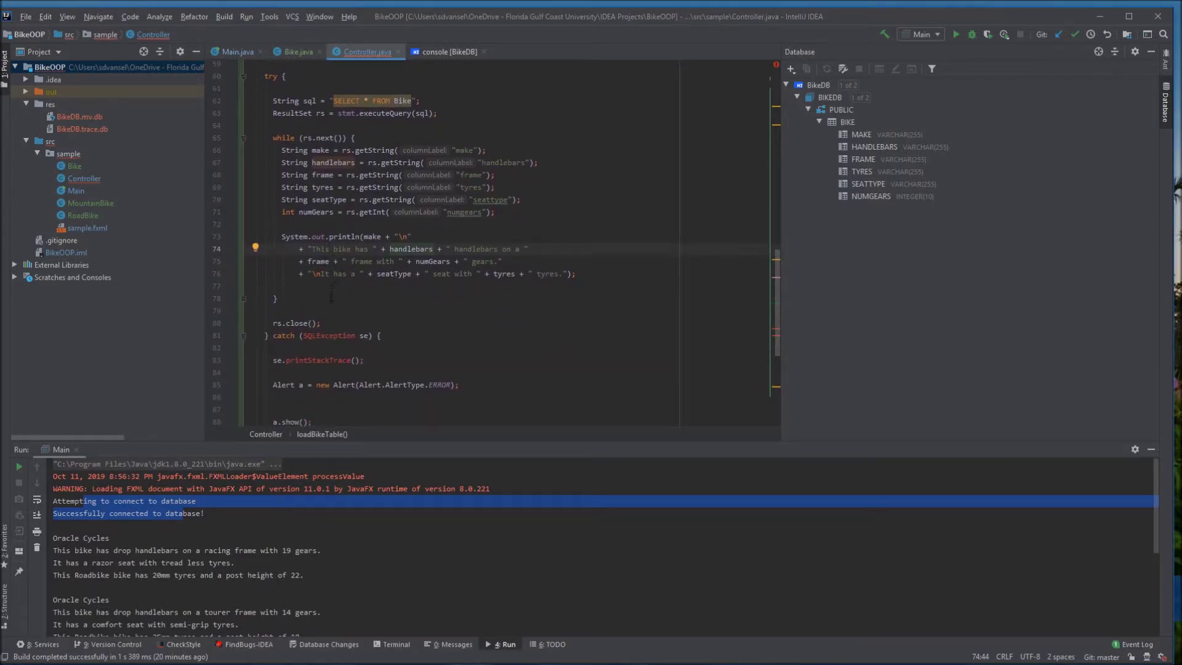
# Import SQLException, delete the blank line before a.show(), and run the application.
pyautogui.click(321, 336)
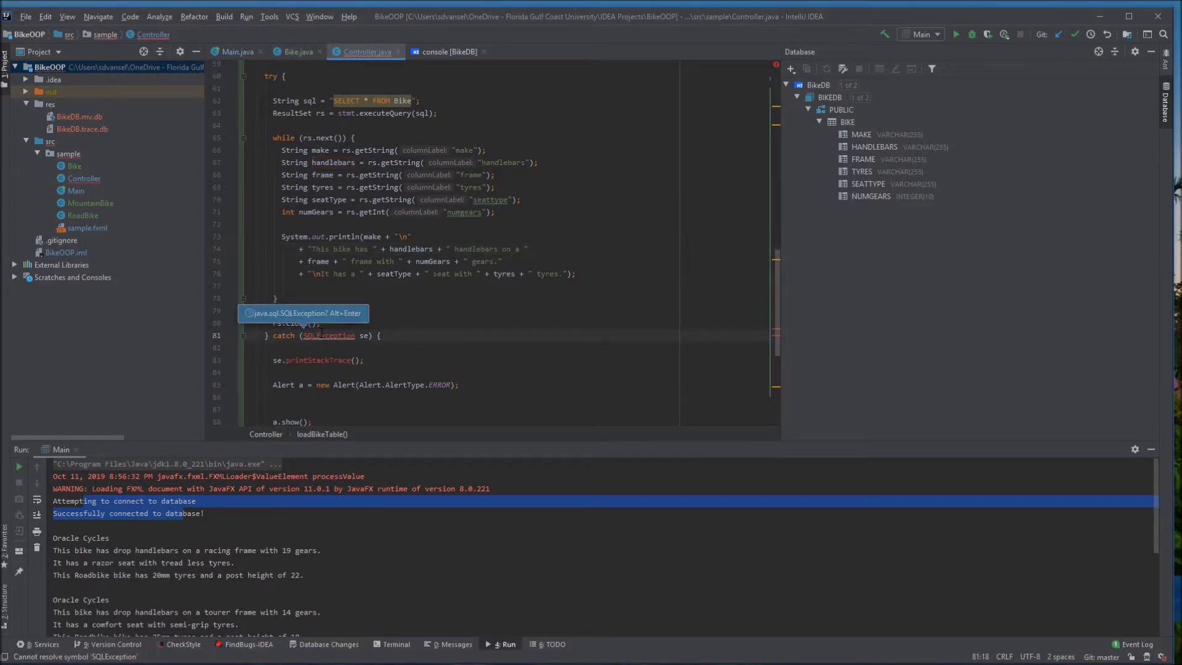
pyautogui.hotkey('alt', 'Return')
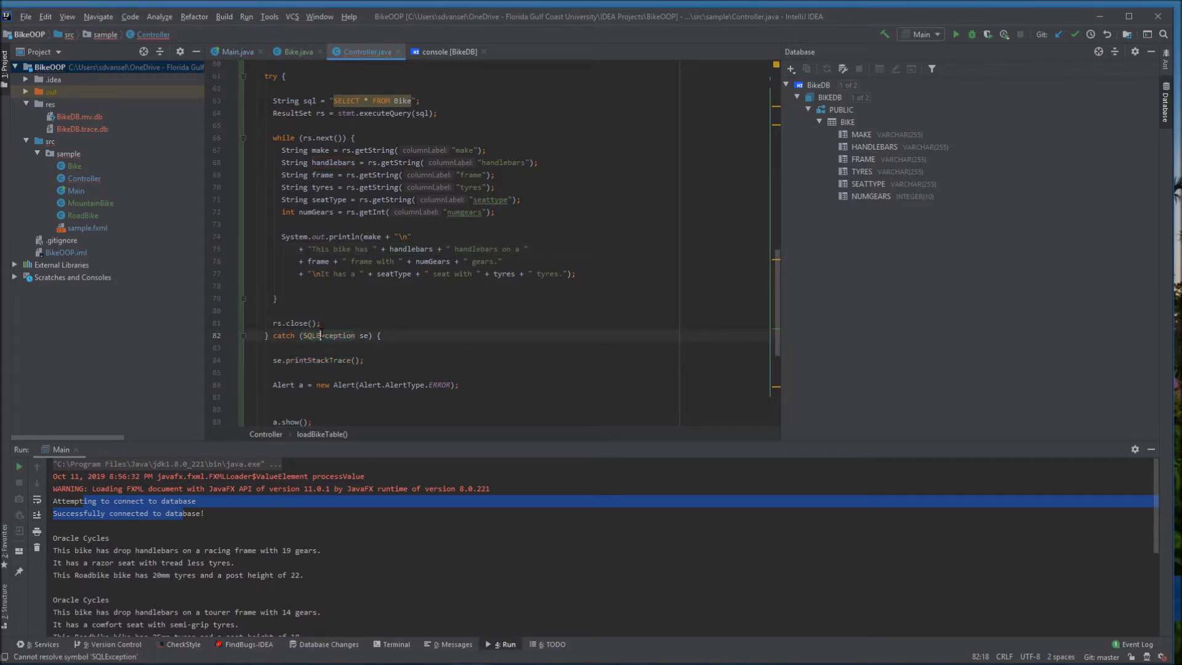
pyautogui.click(308, 410)
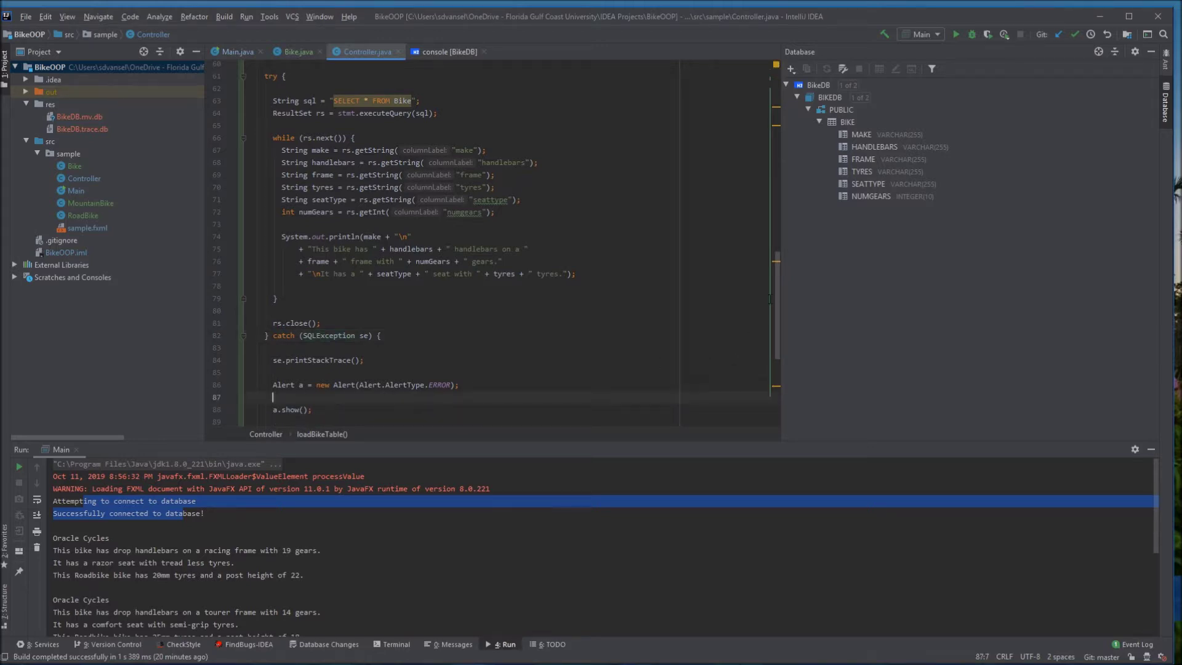
pyautogui.press('BackSpace')
pyautogui.moveTo(775, 295); pyautogui.dragTo(766, 333)
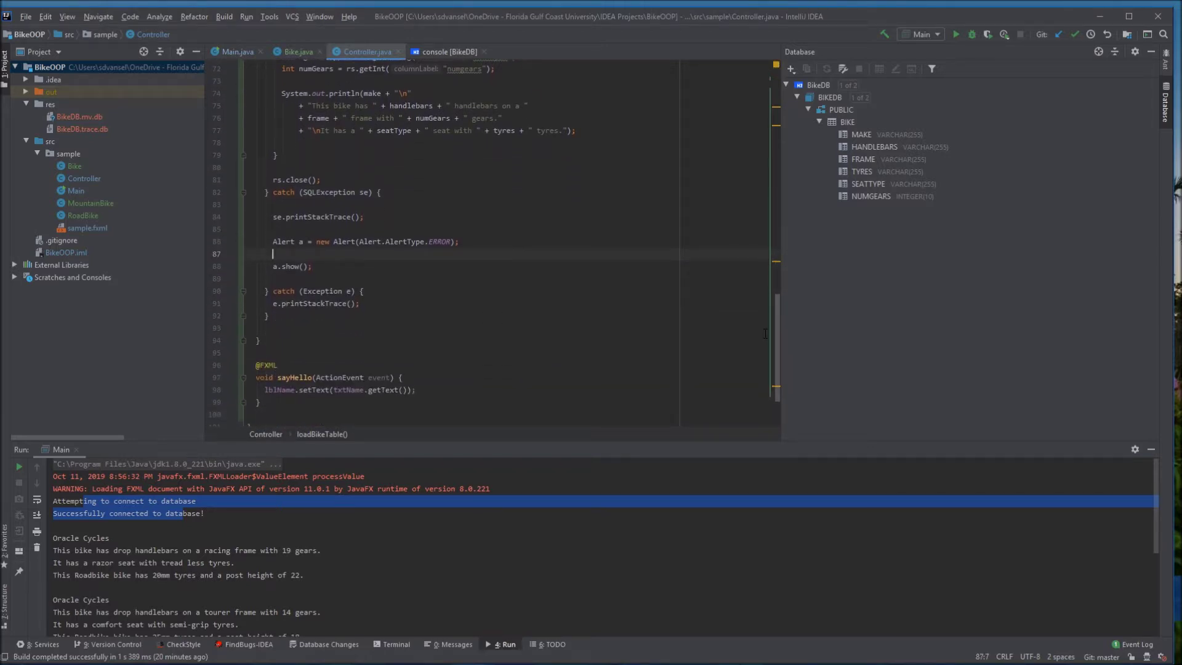
pyautogui.moveTo(766, 333); pyautogui.dragTo(765, 250)
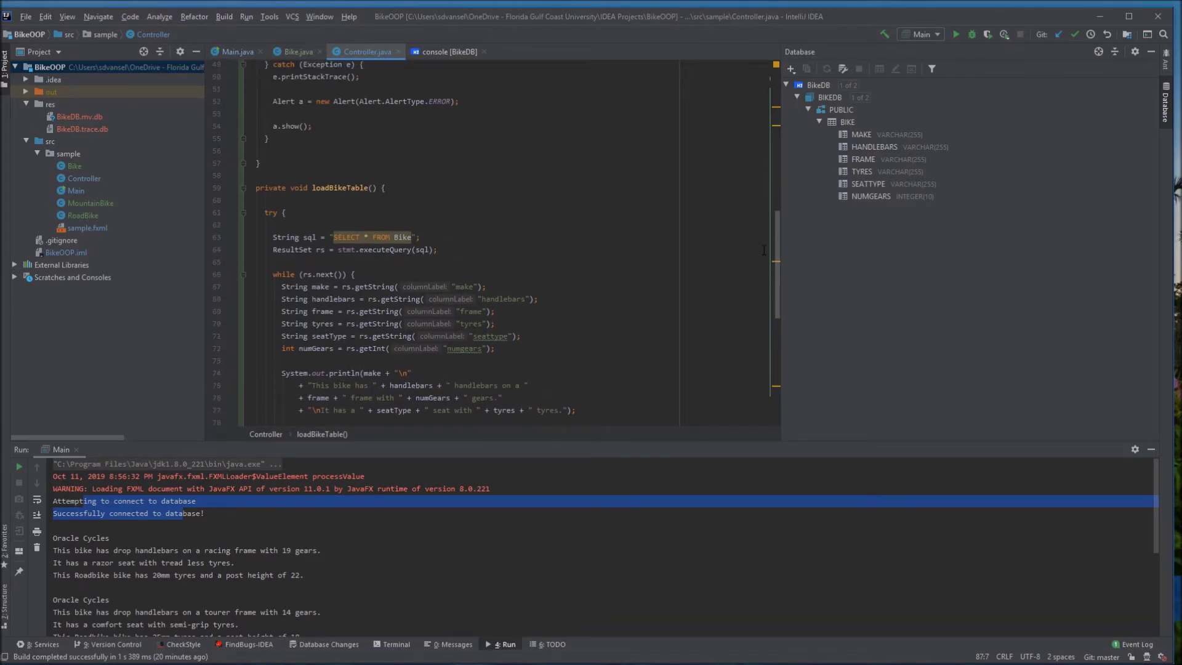
pyautogui.click(956, 37)
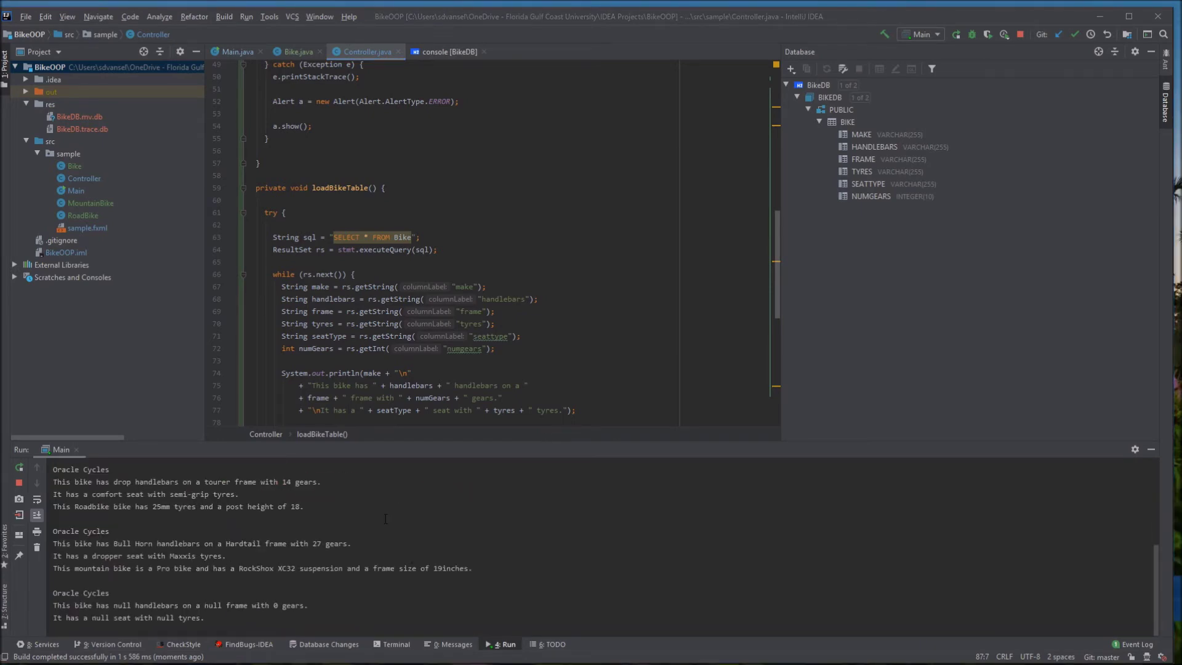
pyautogui.moveTo(1156, 579)
pyautogui.mouseDown()
pyautogui.moveTo(1156, 484)
pyautogui.moveTo(1157, 498)
pyautogui.mouseUp()
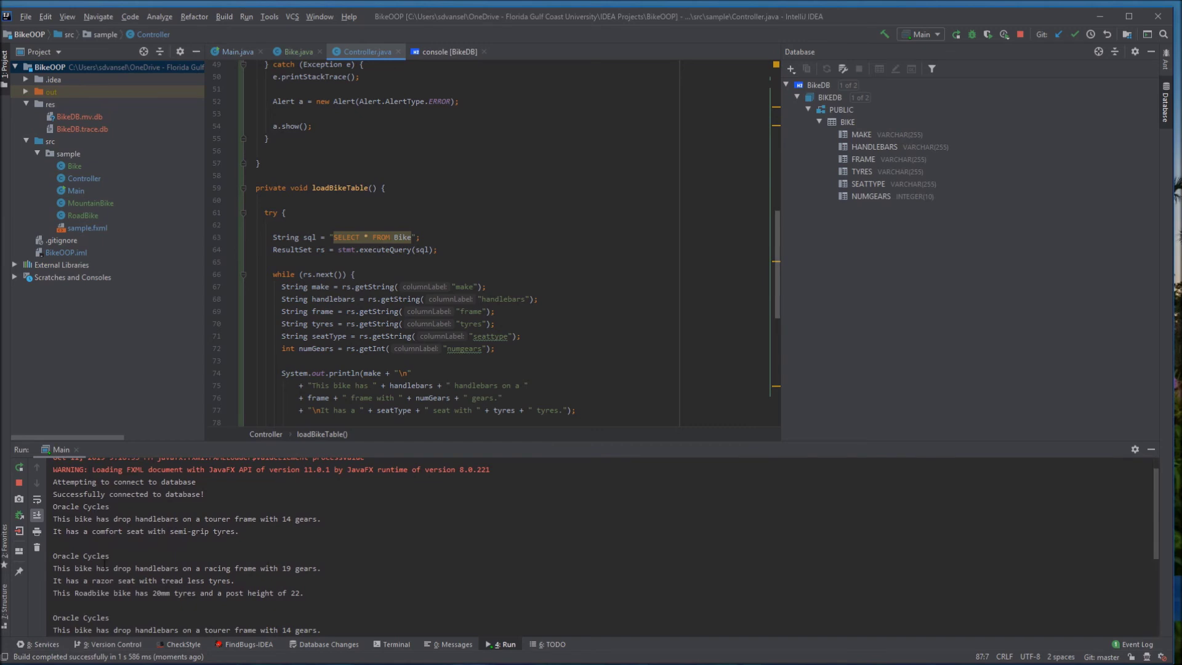